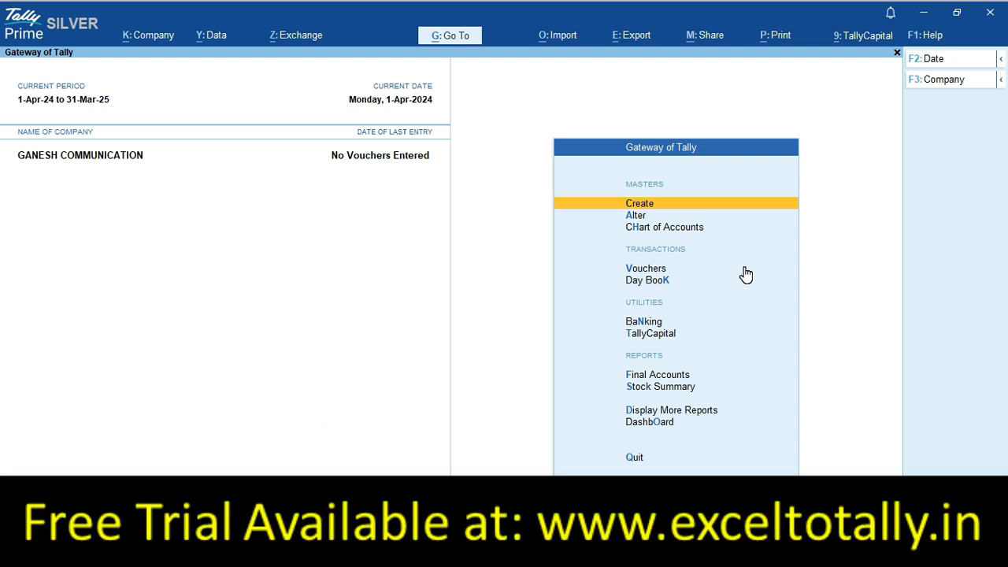
- Switch to the Order details.xls workbook in Excel, examine the order data columns across the first data row, and close the workbook
key(alt+Tab)
key(alt+Tab)
key(alt+Tab)
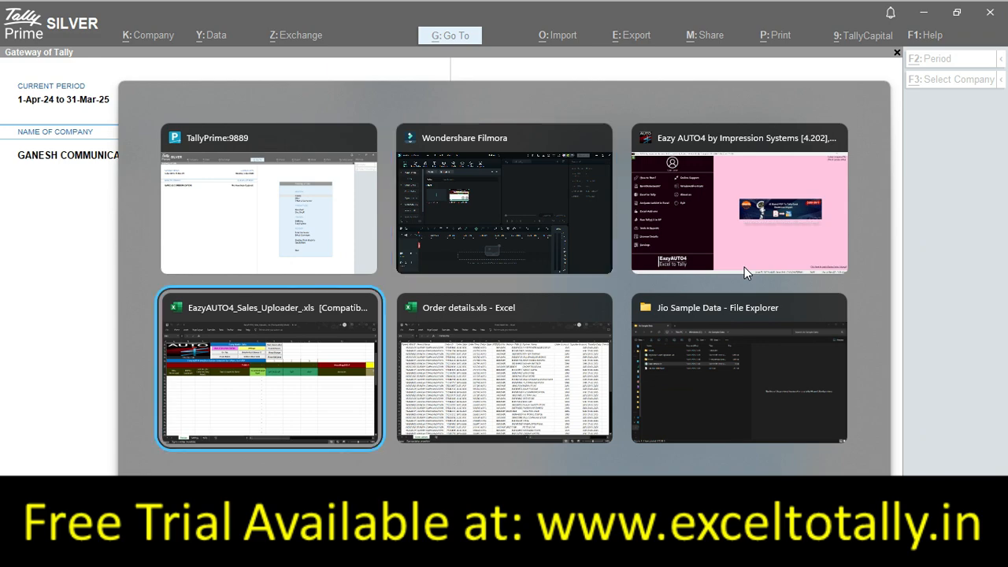
key(alt+Tab)
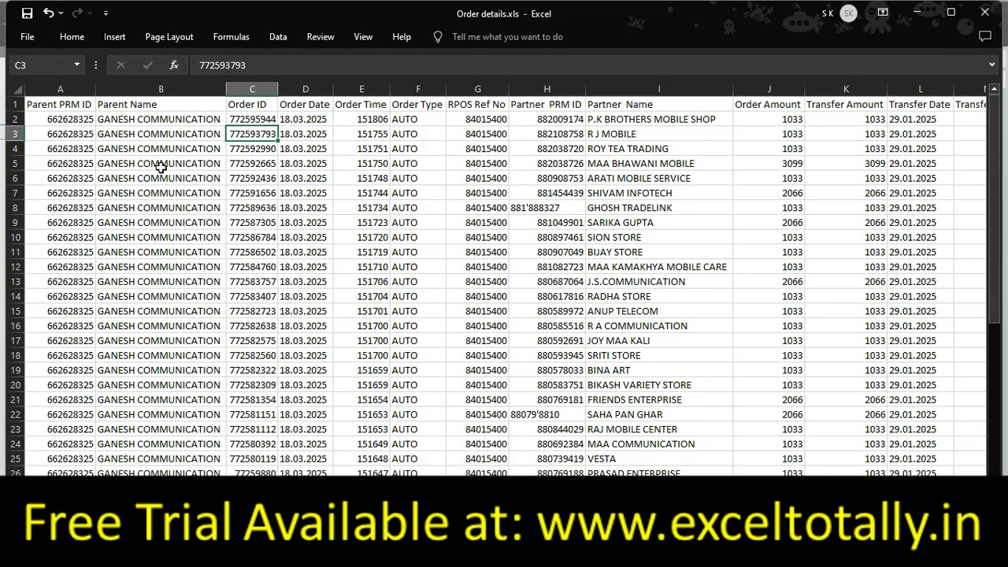
click(70, 117)
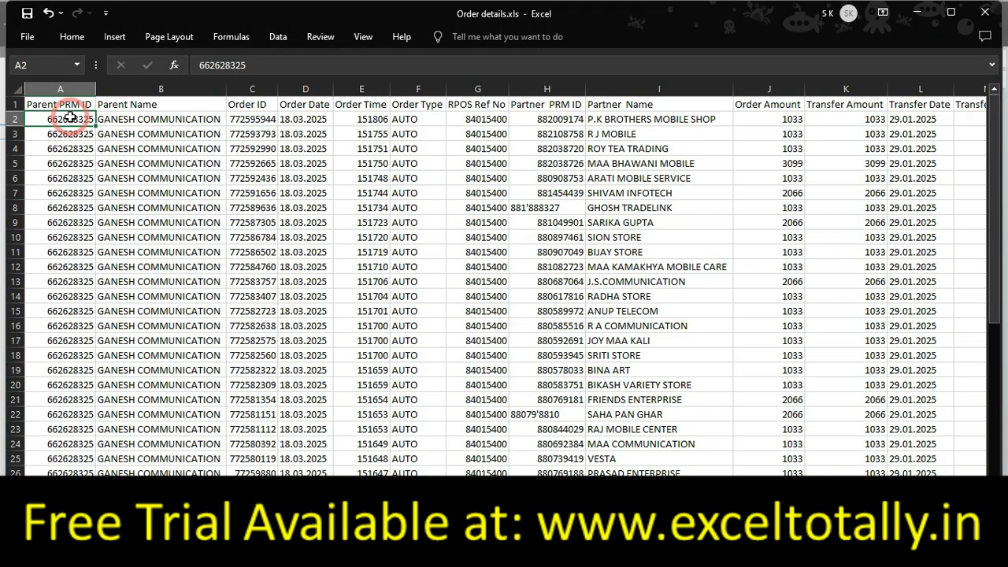
key(Right)
key(Right)
key(Right)
key(Right)
key(Right)
key(Right)
key(Right)
key(Right)
key(Right)
key(Right)
key(Right)
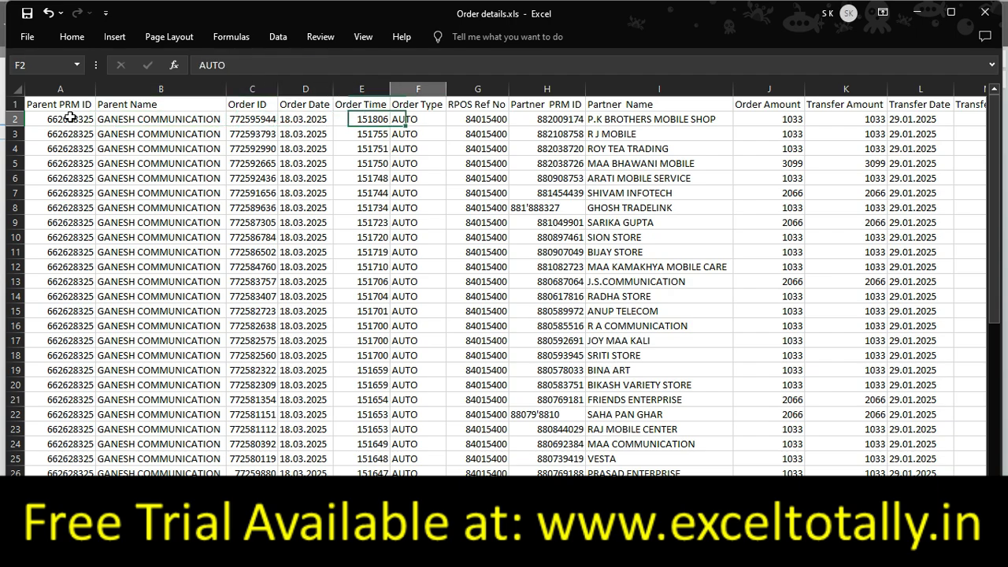
key(Right)
key(Right)
key(Right)
key(Right)
key(Right)
key(Right)
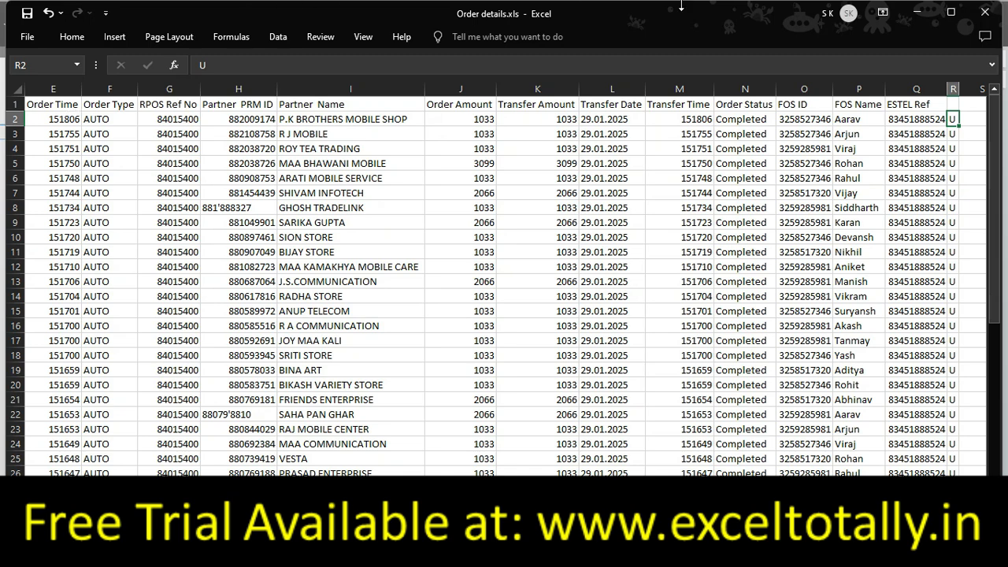
click(977, 13)
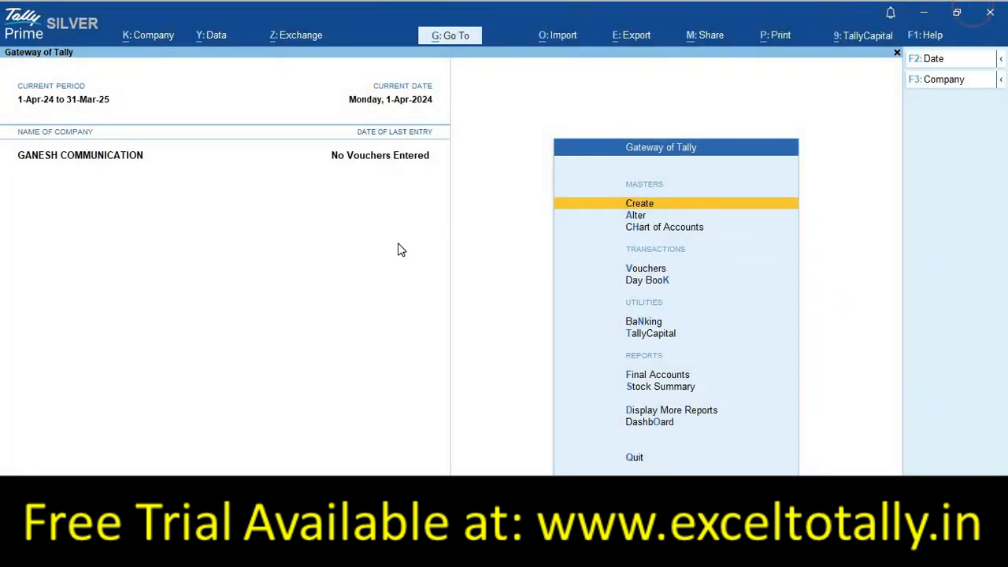
- Switch to Eazy AUTO4, select the company GANESH COMMUNICATION and open the Columnar Voucher Register import for Excel to Tally
click(397, 244)
key(alt+Tab)
key(alt+Tab)
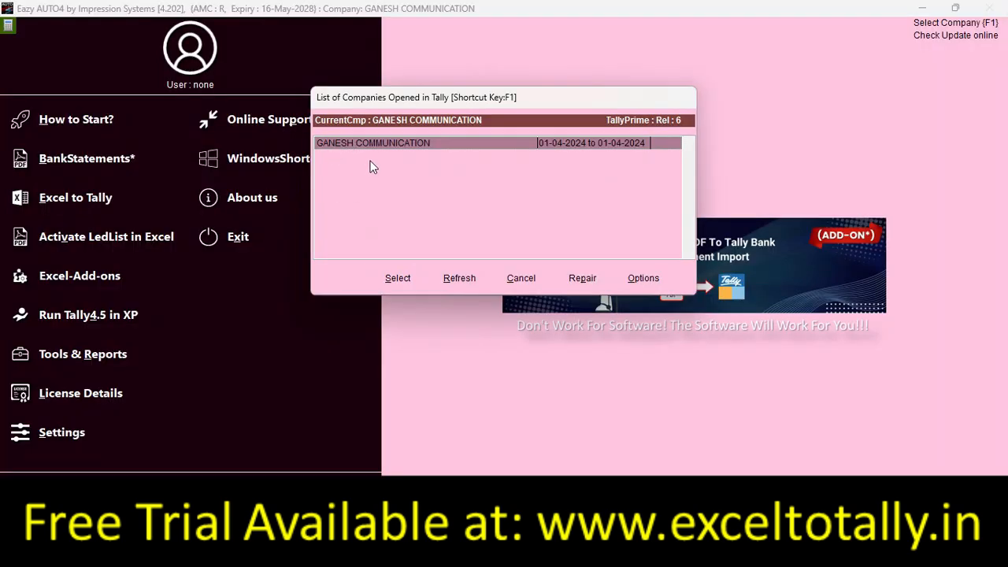
click(391, 280)
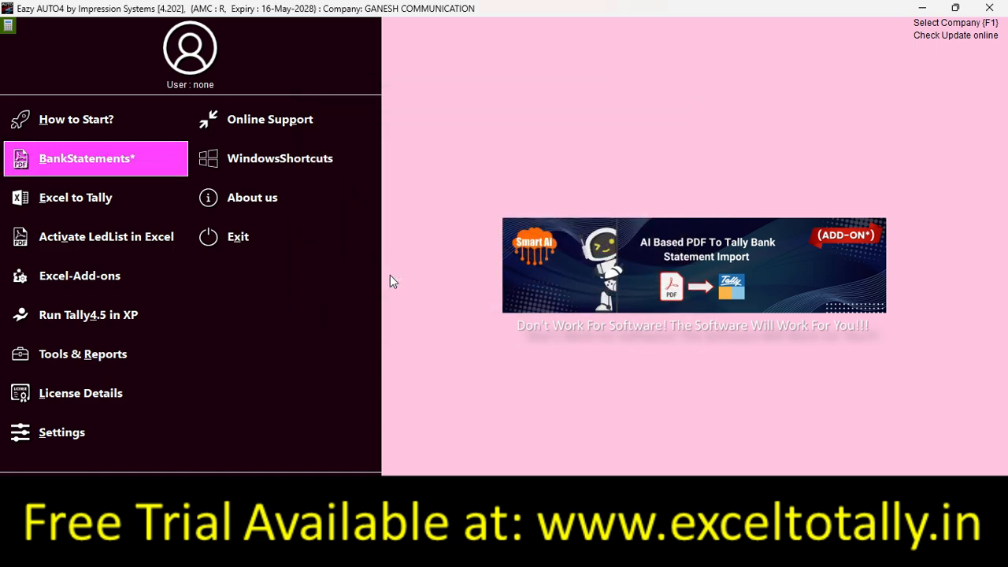
click(37, 207)
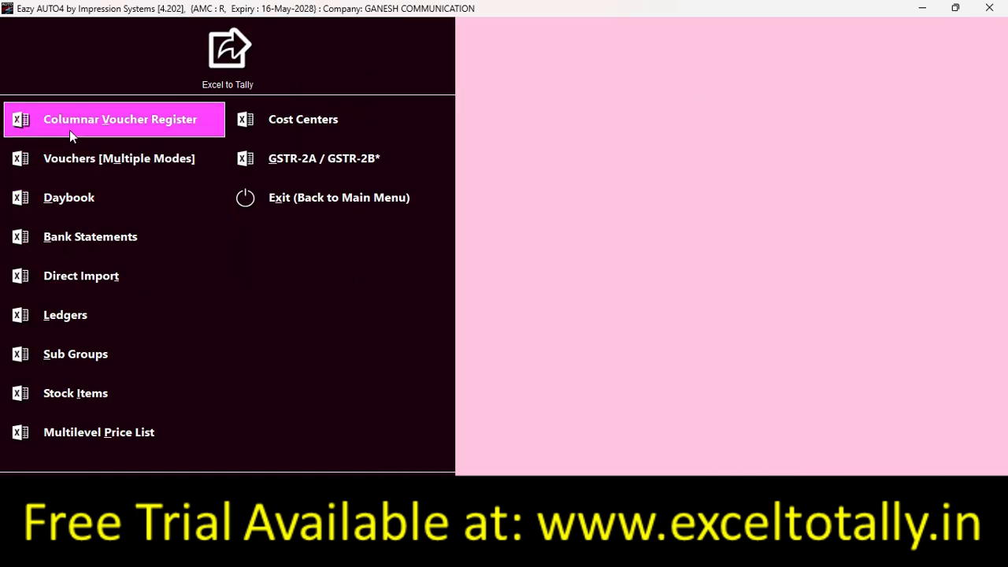
click(69, 129)
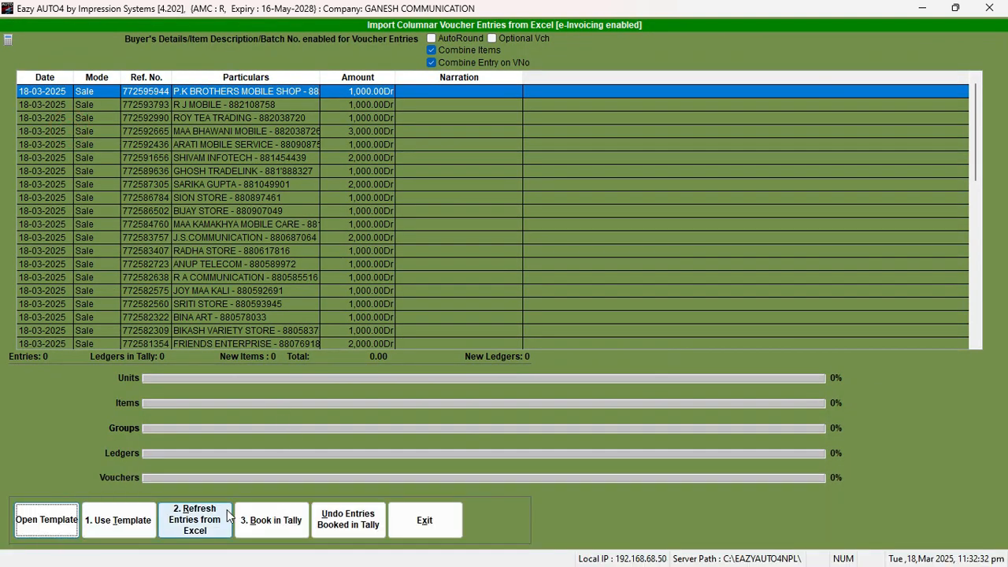
- Open the voucher import template and bring up the settings of the EazyAUTO4_Sales_Uploader_.xls workbook in Excel
click(97, 518)
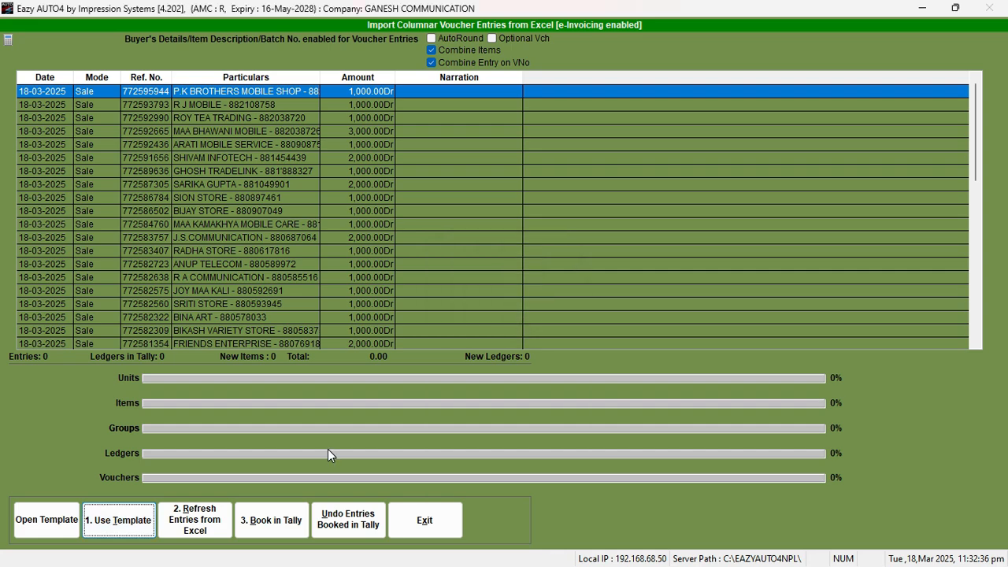
key(alt+Tab)
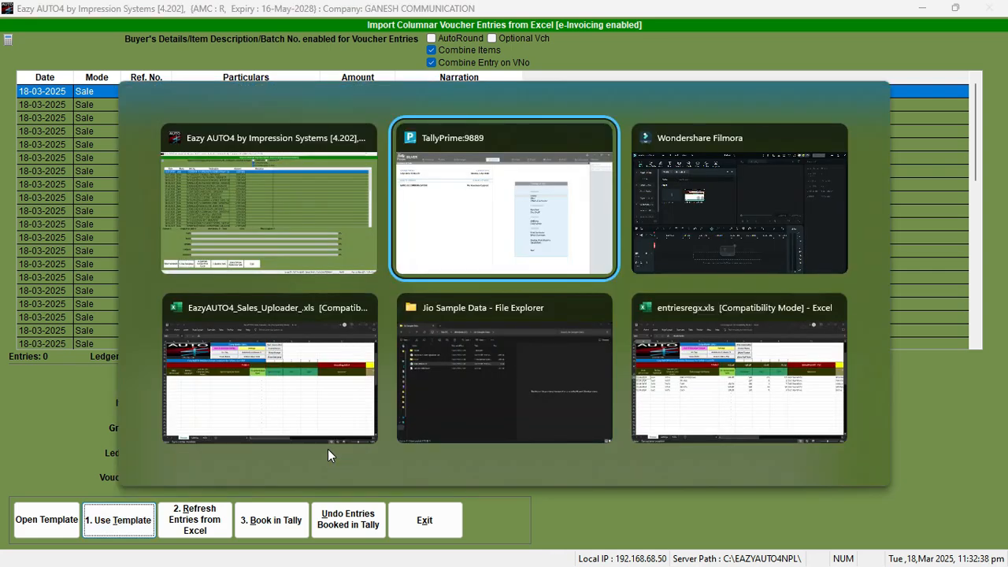
click(352, 403)
click(296, 314)
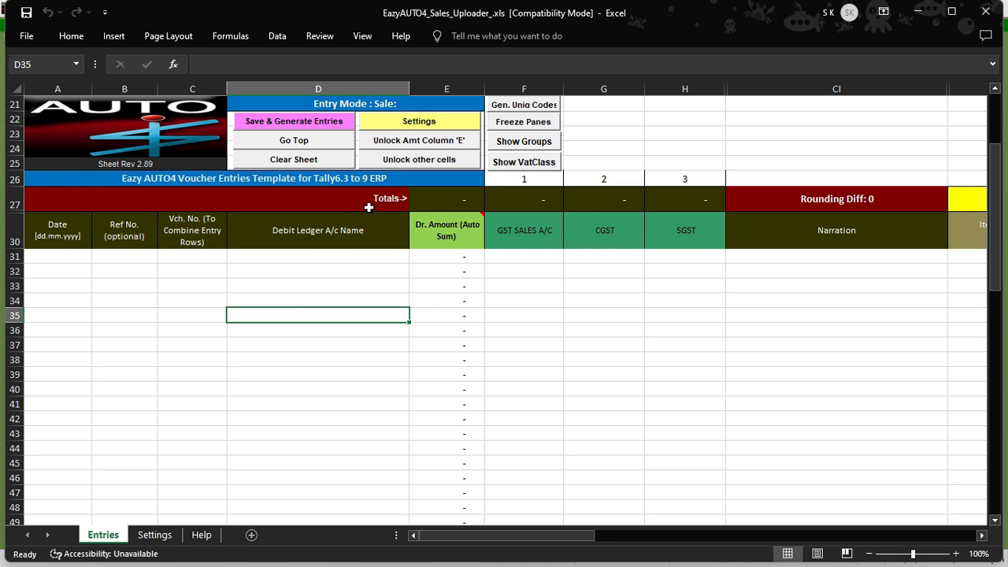
click(431, 126)
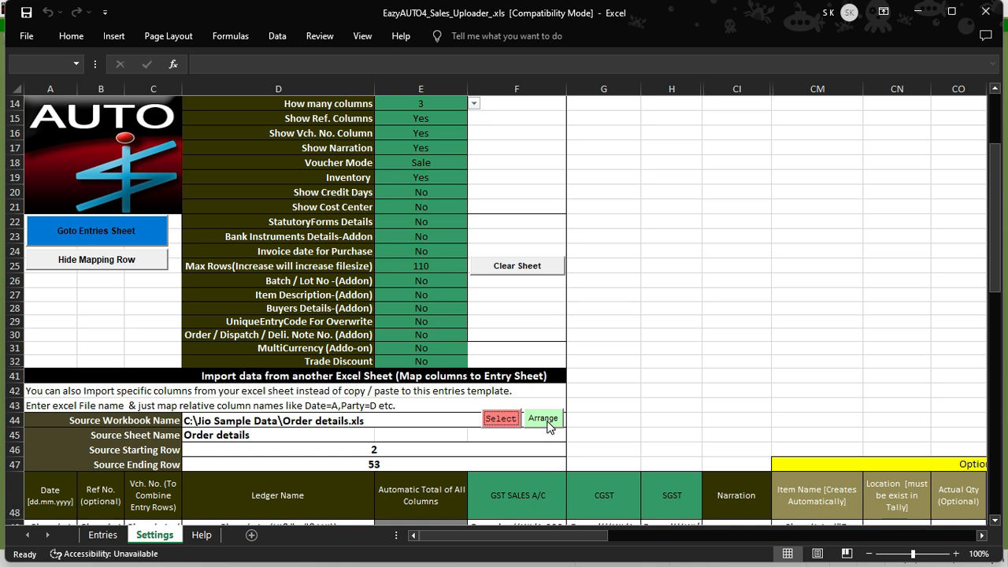
- Arrange the source workbook Order details.xls alongside the uploader template and check the Date column mapping
click(378, 420)
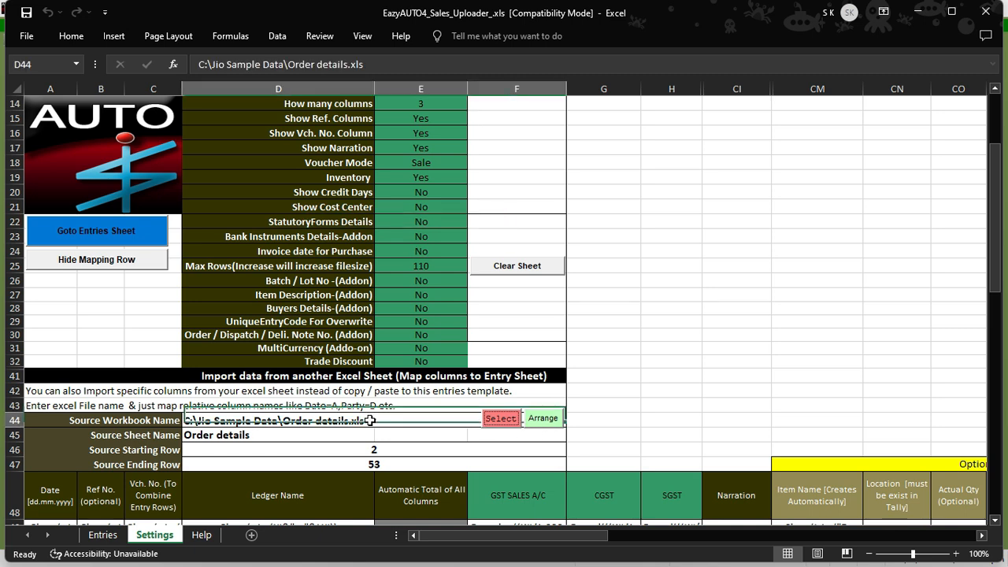
click(542, 418)
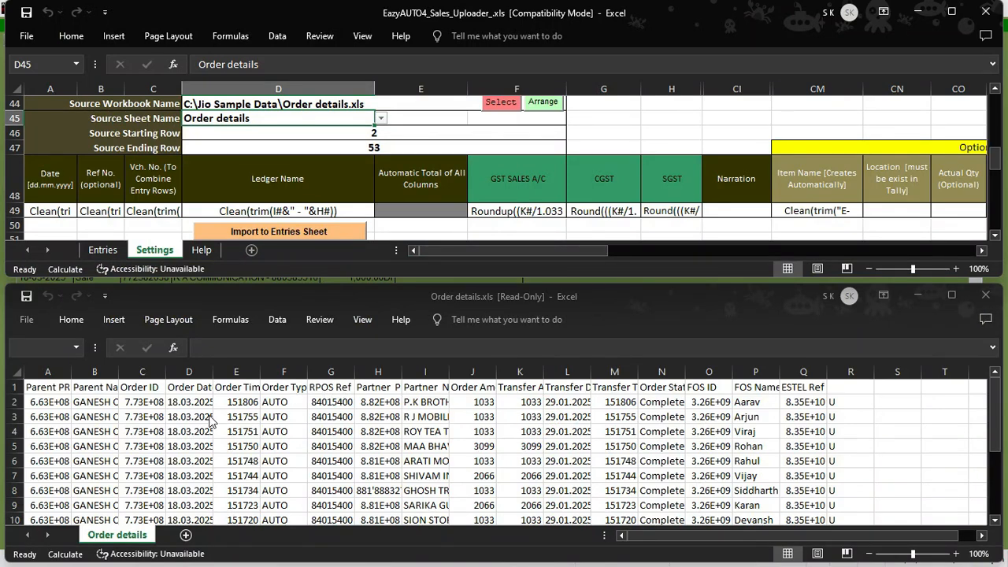
click(49, 211)
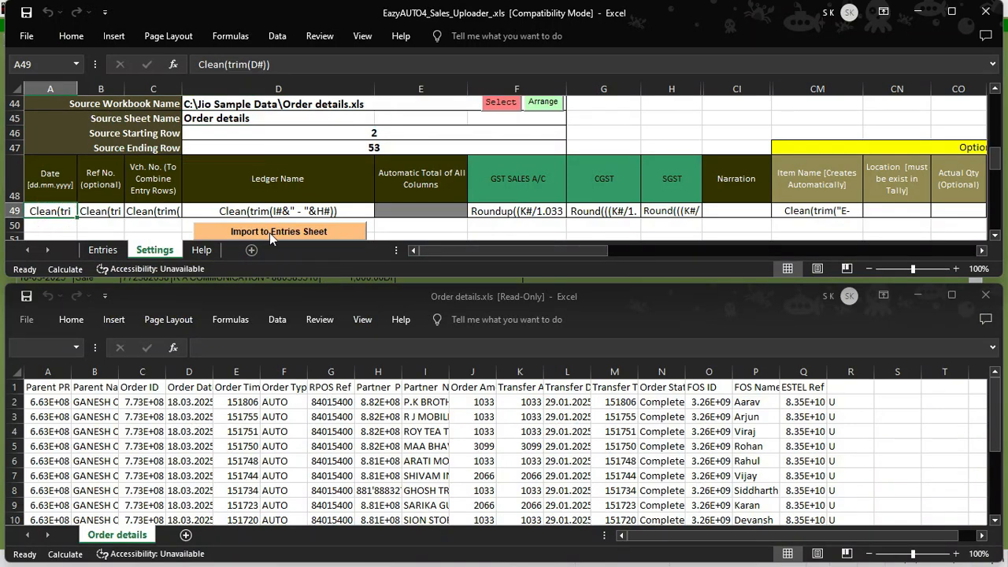
- Set the source starting row to 2 in the uploader's import settings
click(387, 135)
click(387, 135)
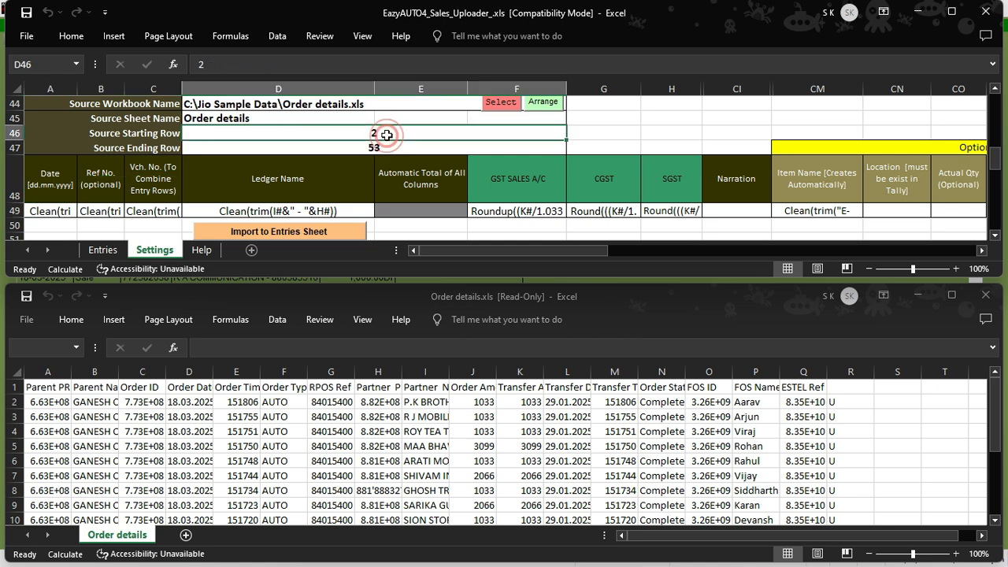
text(2)
key(Return)
key(Down)
key(Right)
key(Right)
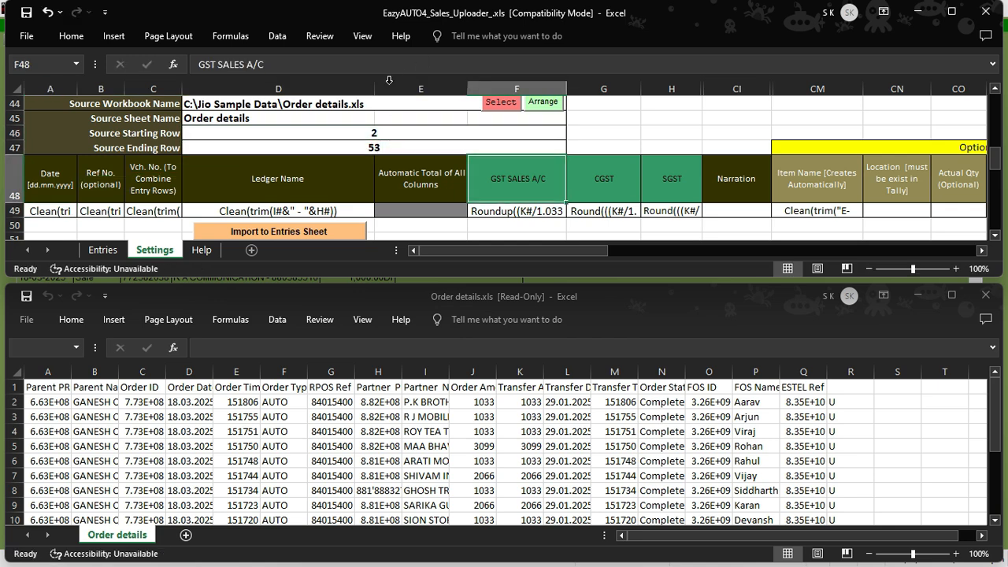
- Check the last data row of the Order details sheet and import the mapped columns into the Entries sheet, replacing its current data
click(35, 403)
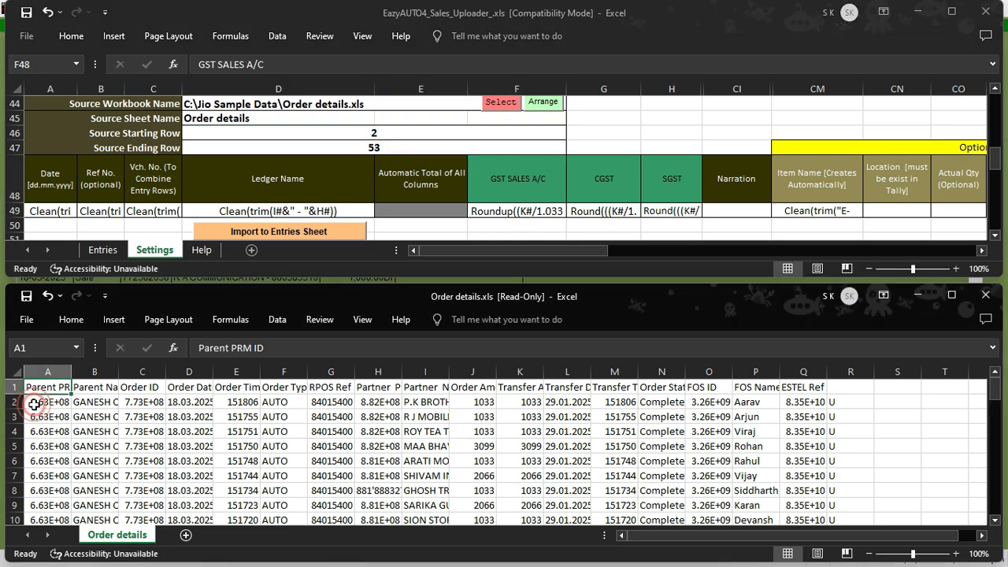
key(ctrl+Down)
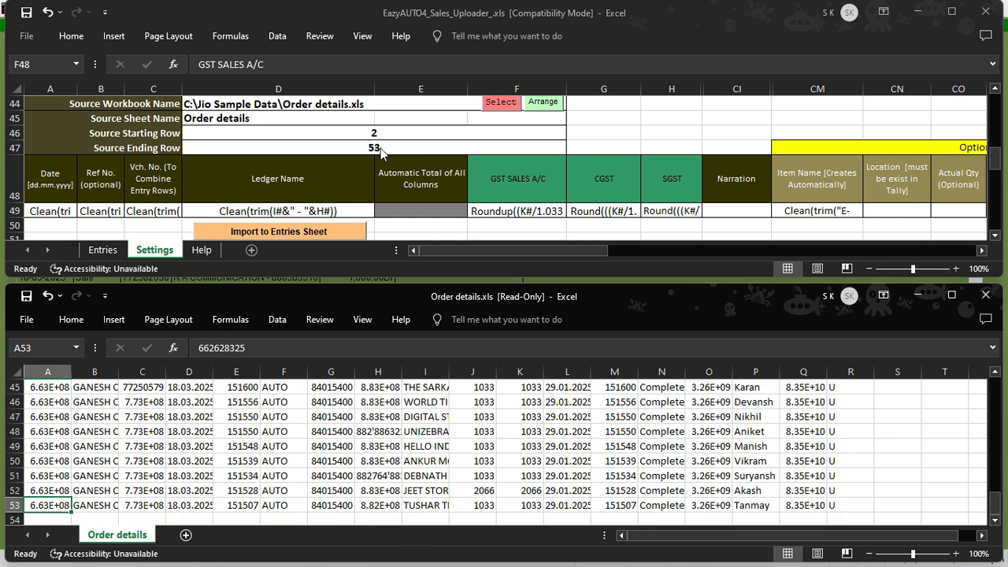
click(333, 232)
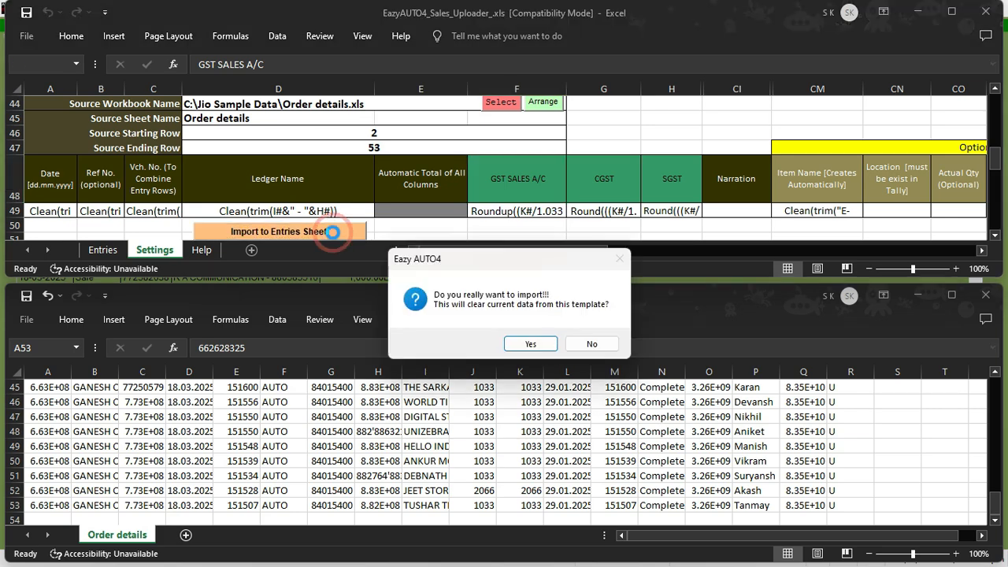
key(Return)
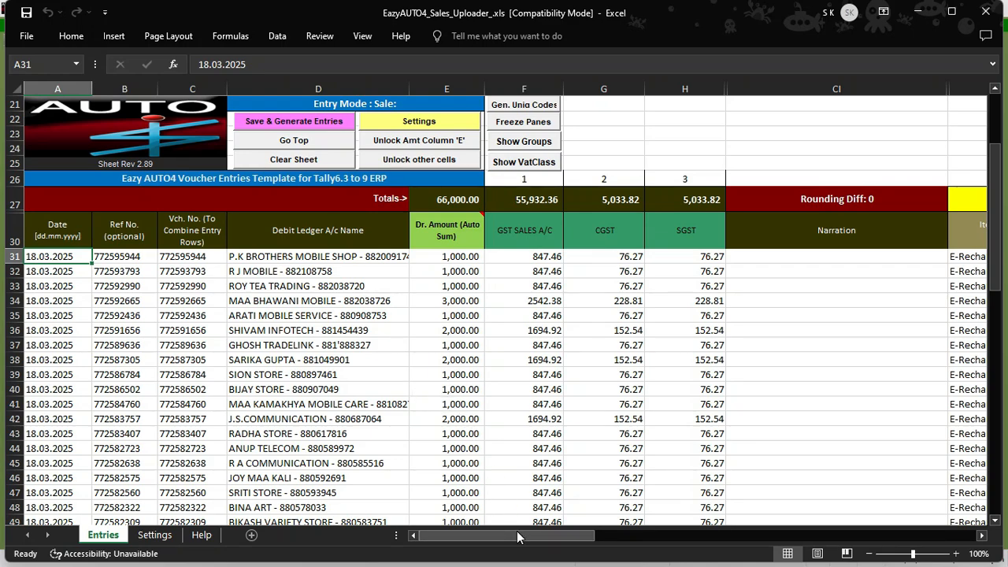
- Review the inventory details of the imported entries, including item name, billed quantity, rate and amount
drag(517, 531, 589, 519)
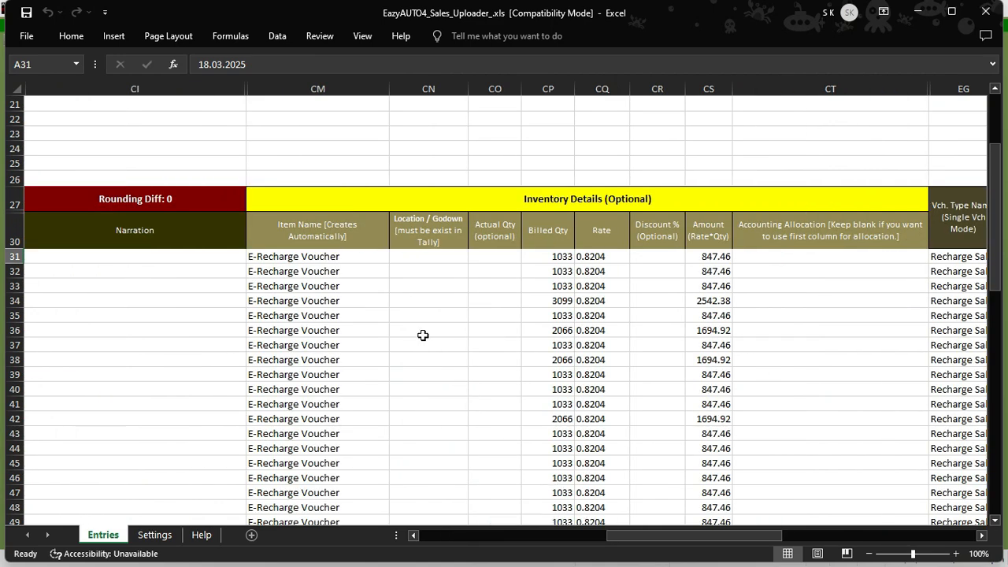
click(357, 301)
click(603, 286)
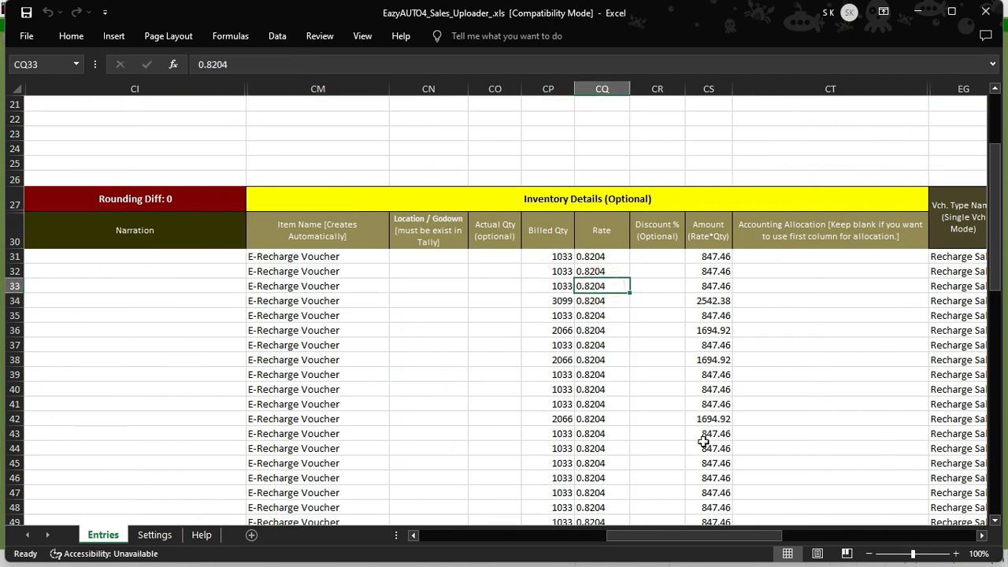
drag(660, 535, 300, 538)
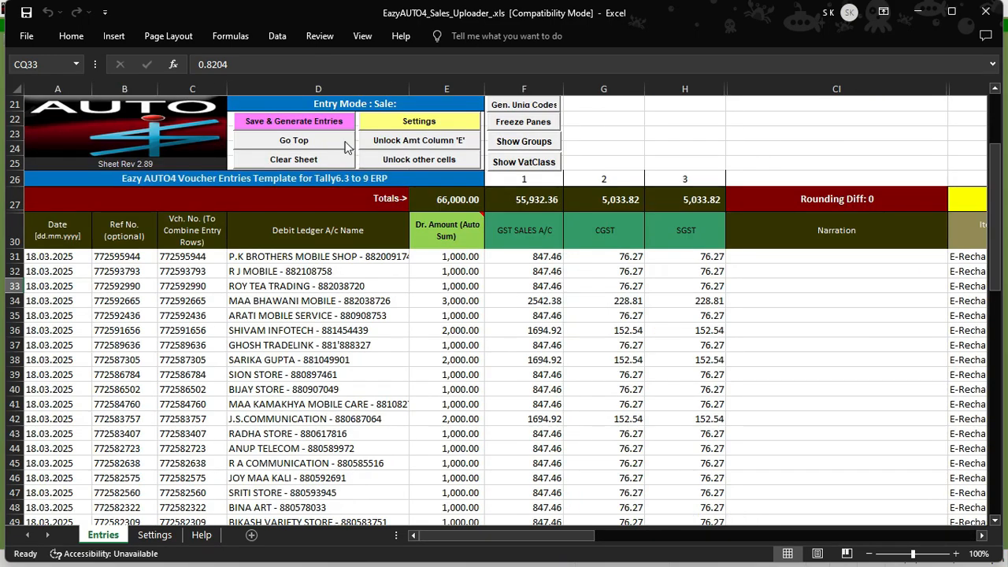
- Save and generate the sale entries from the uploader template and refresh them from Excel in Eazy AUTO4
click(304, 122)
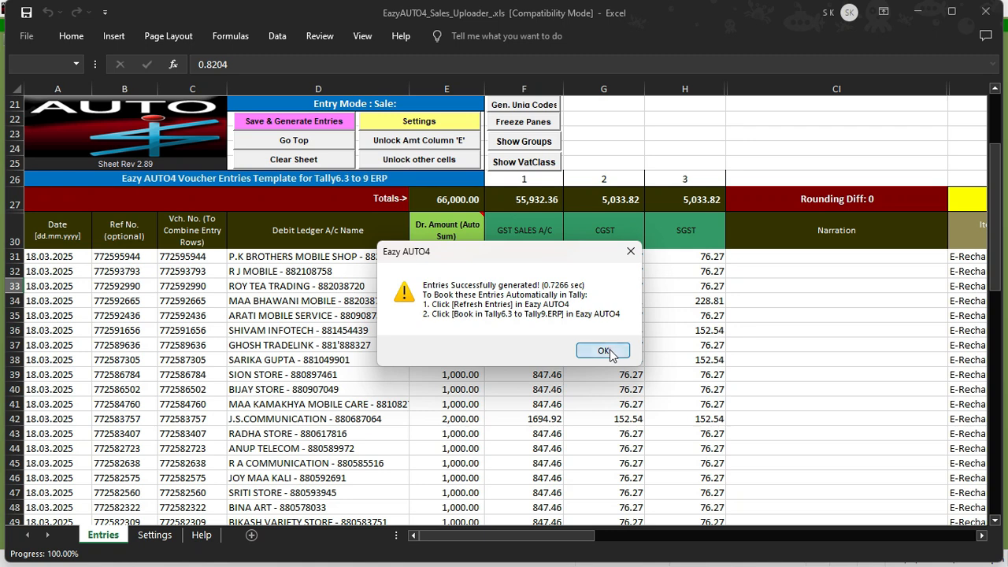
click(604, 351)
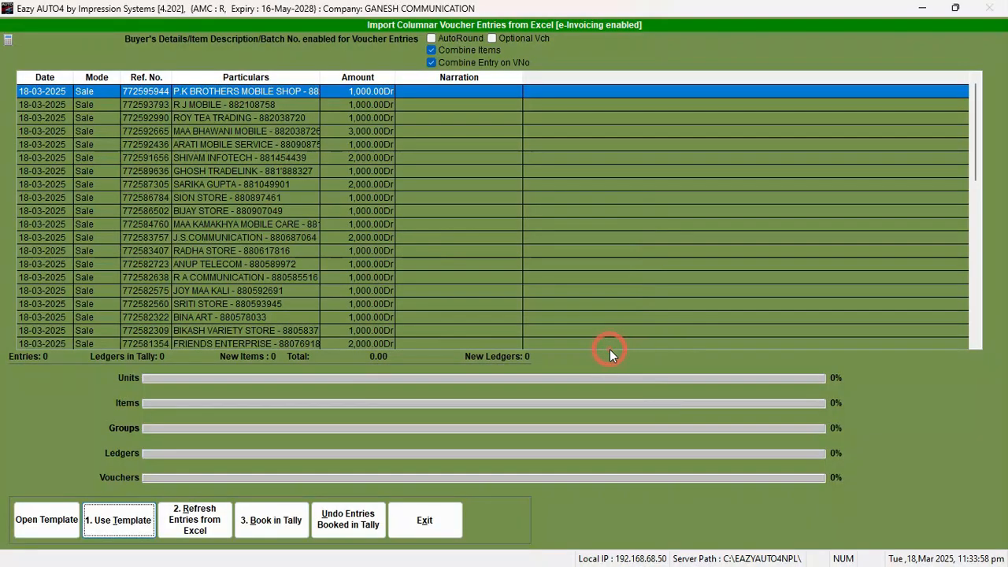
click(191, 524)
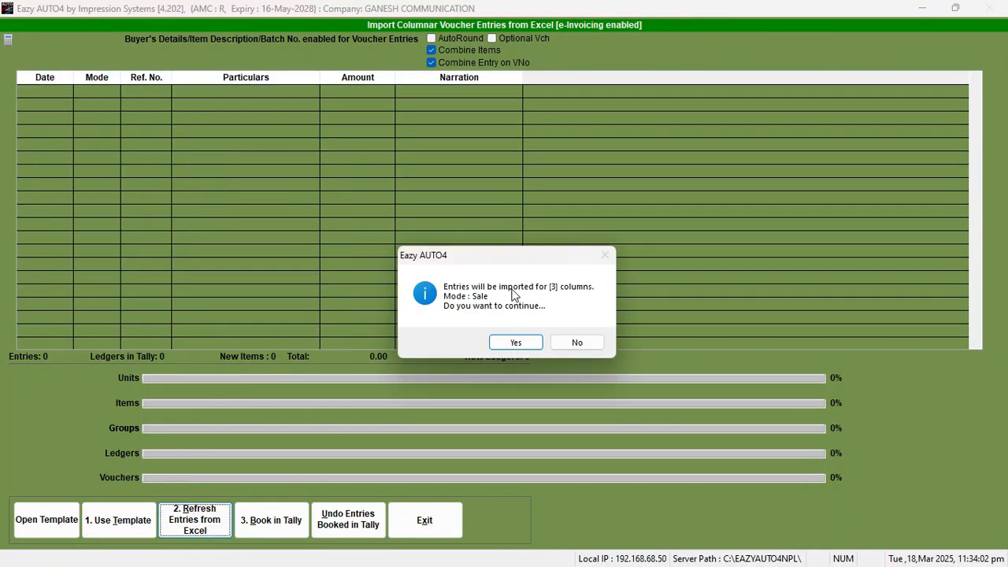
click(522, 343)
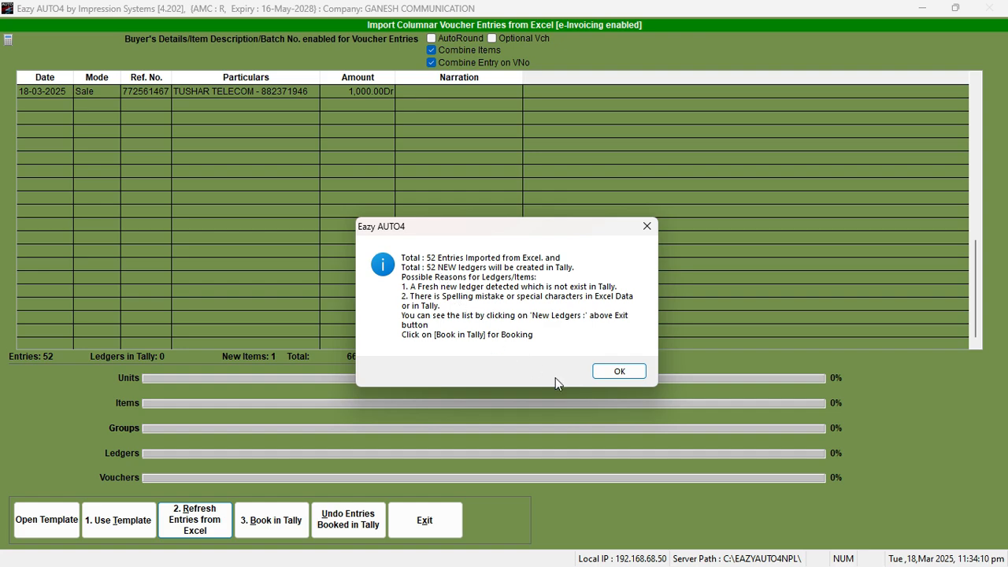
click(621, 372)
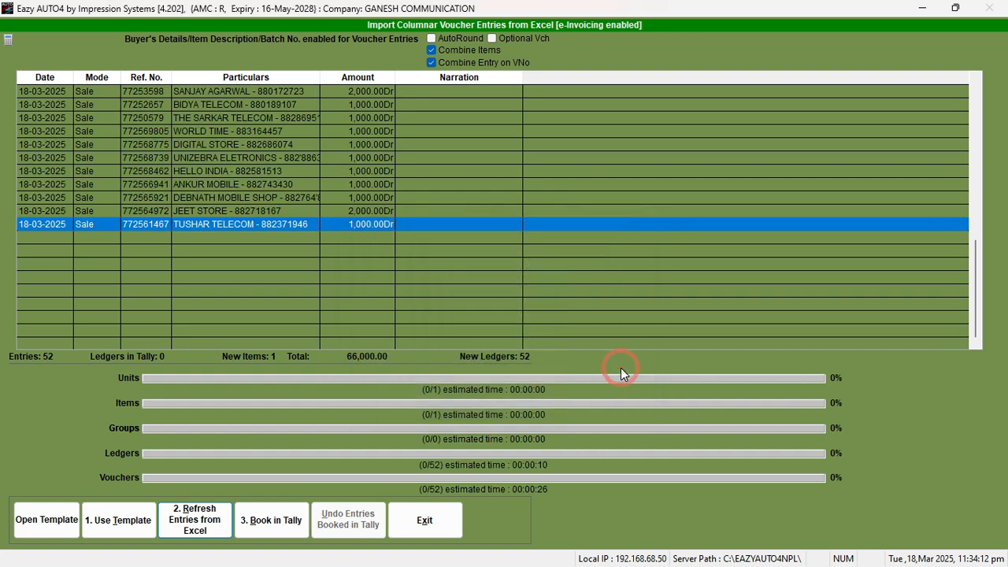
- Switch to TallyPrime and look through the existing ledgers in the master alteration list
key(alt+Tab)
key(alt+Tab)
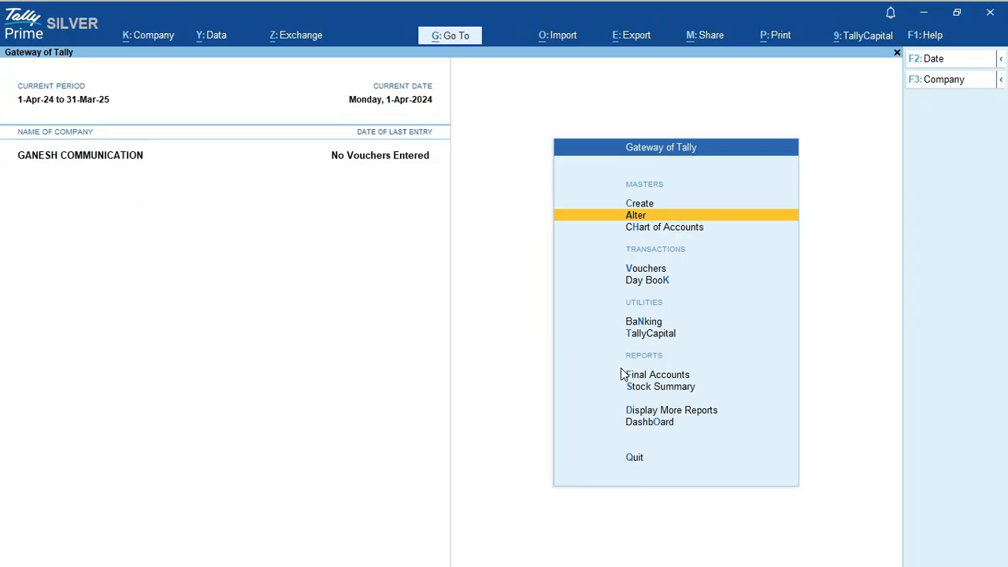
key(Return)
key(Down)
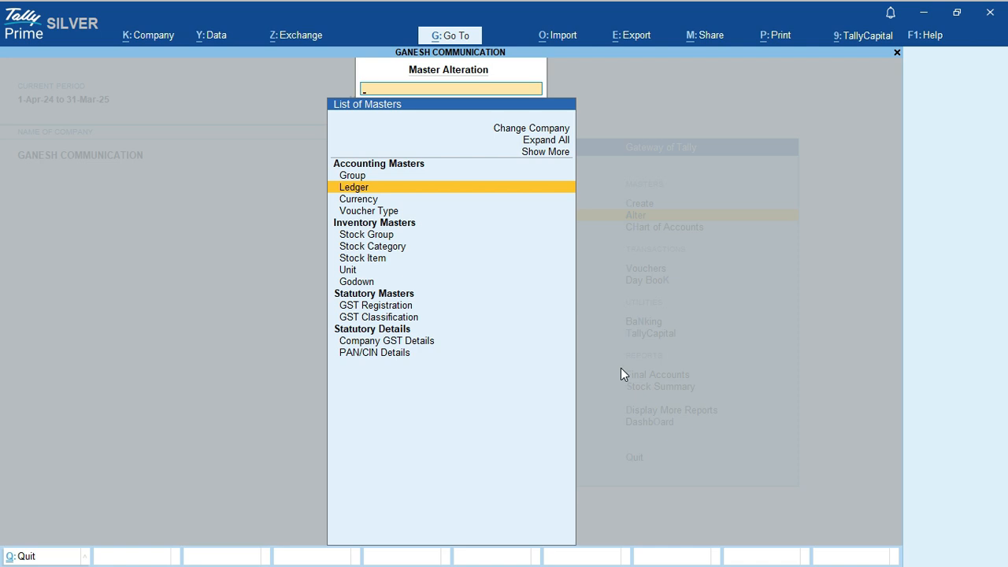
key(Return)
key(Down)
key(Down)
key(Down)
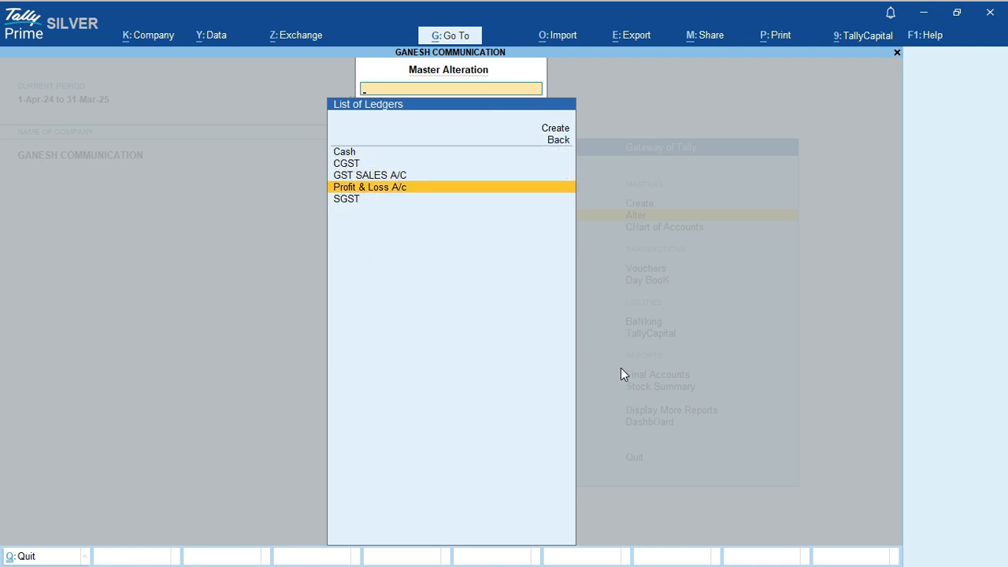
- Check the existing stock items in the master alteration list and return to the Gateway of Tally
key(Escape)
key(Down)
key(Down)
key(Down)
key(Down)
key(Down)
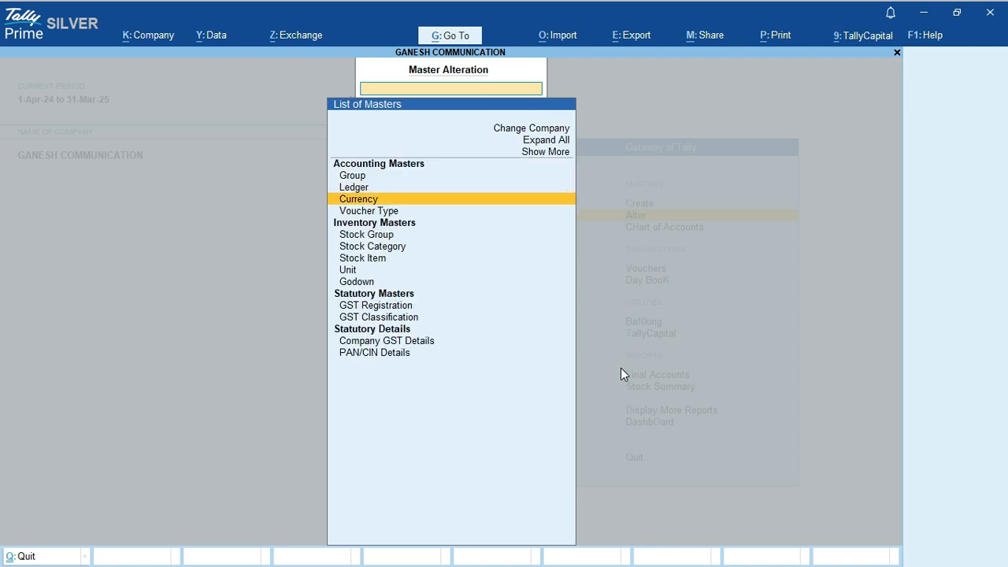
key(Return)
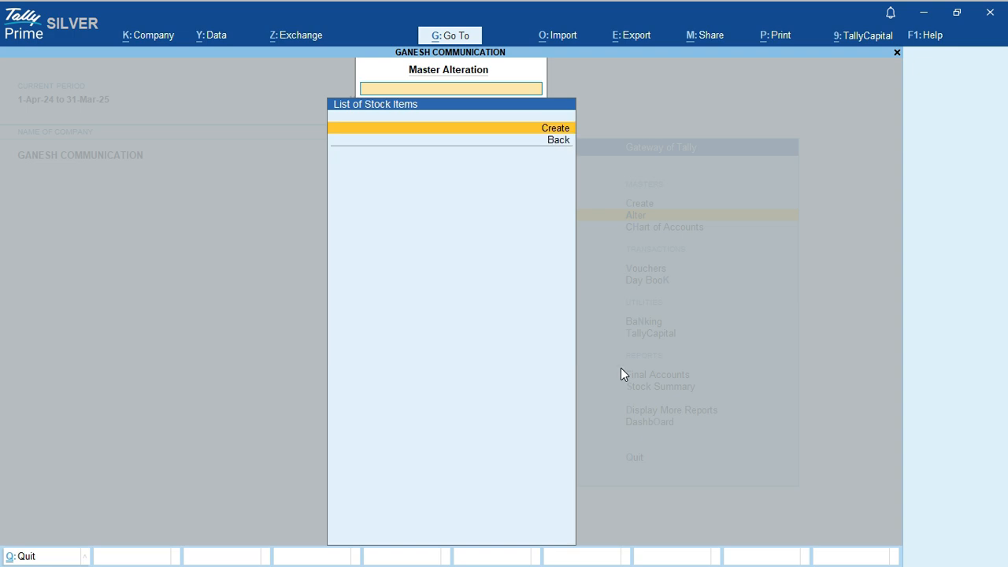
key(Escape)
key(Escape)
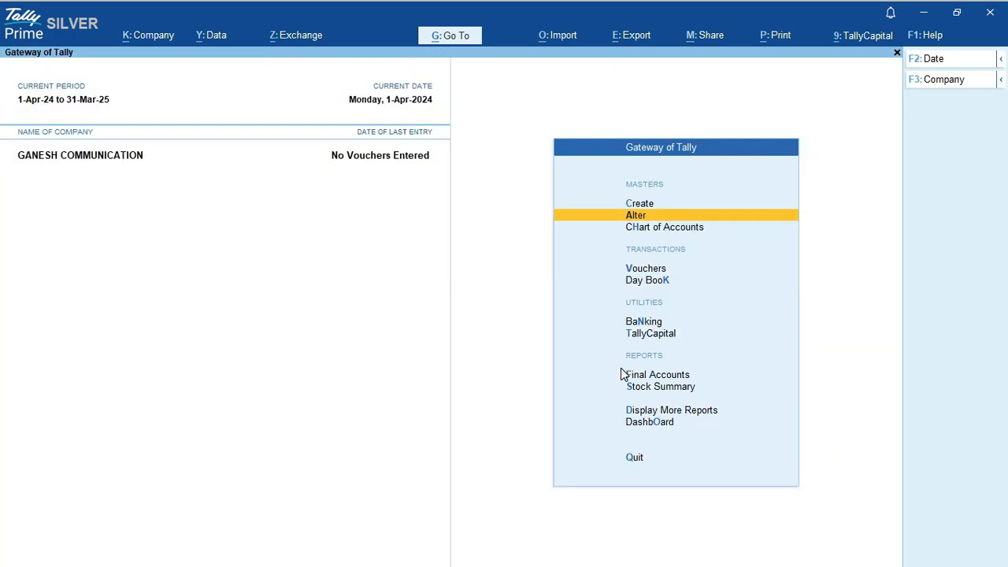
- Switch to Eazy AUTO4 and book the refreshed sale entries in Tally, creating the missing E-Recharge Voucher item and the missing Sundry Debtors ledgers
key(alt+Tab)
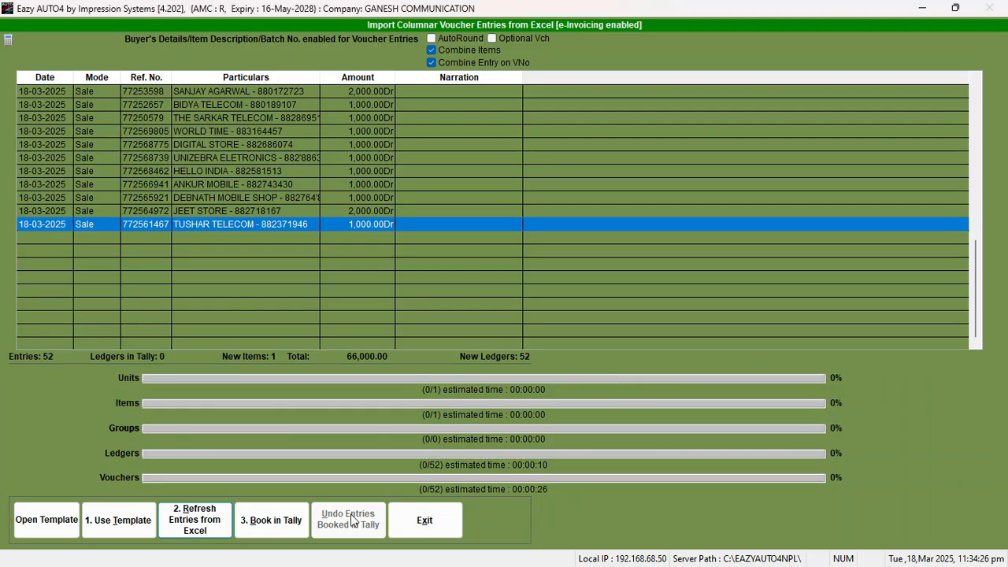
click(287, 534)
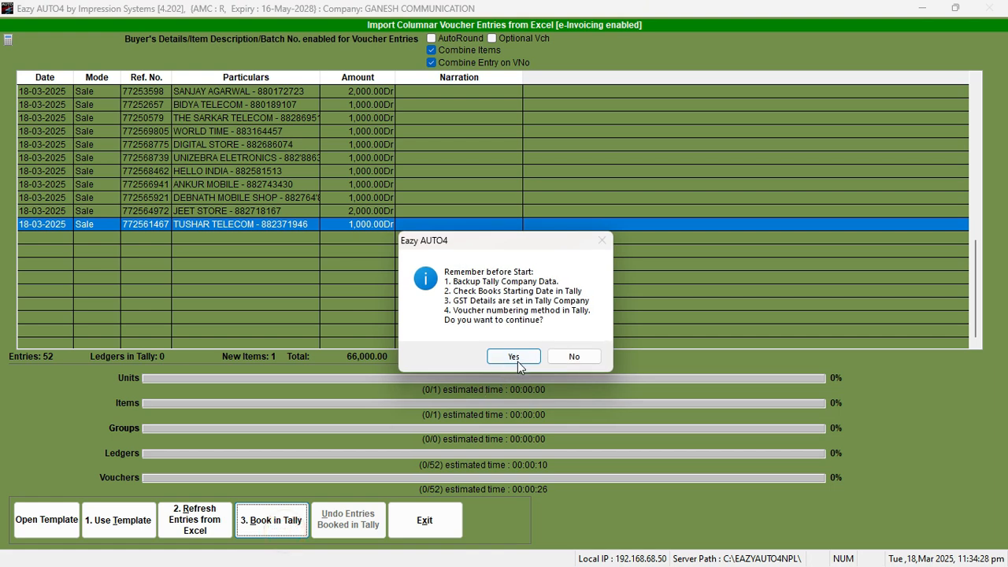
click(517, 359)
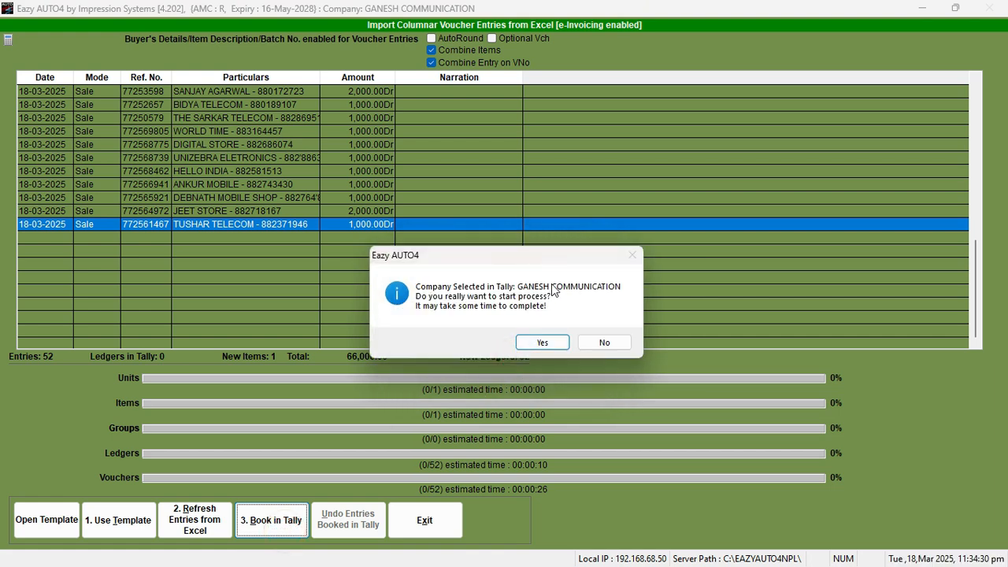
click(551, 347)
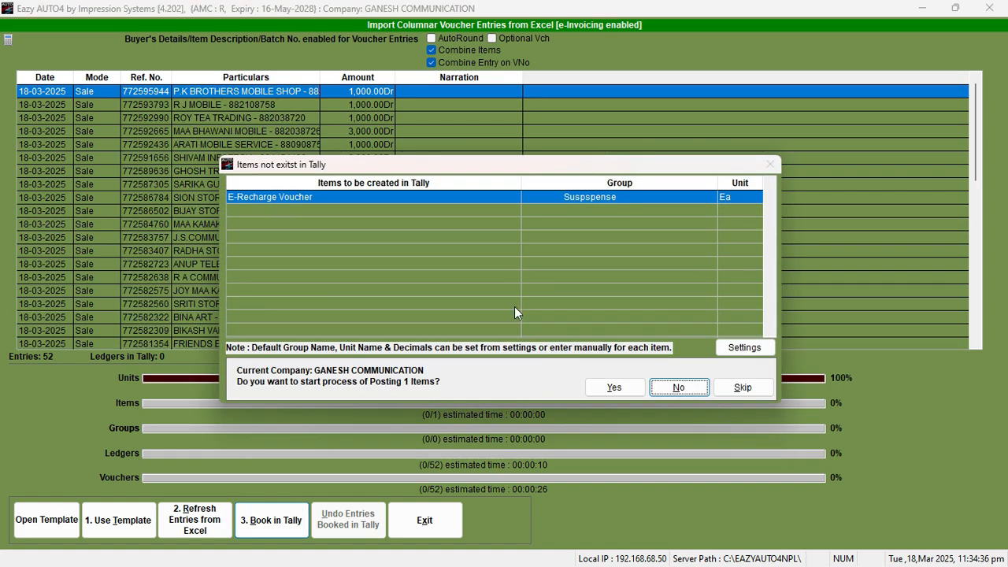
click(614, 387)
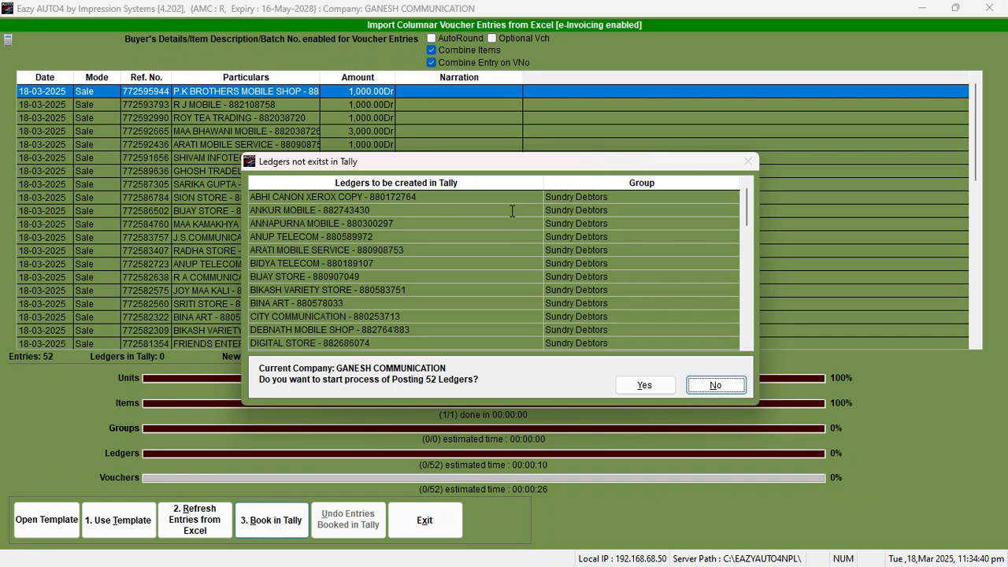
click(647, 385)
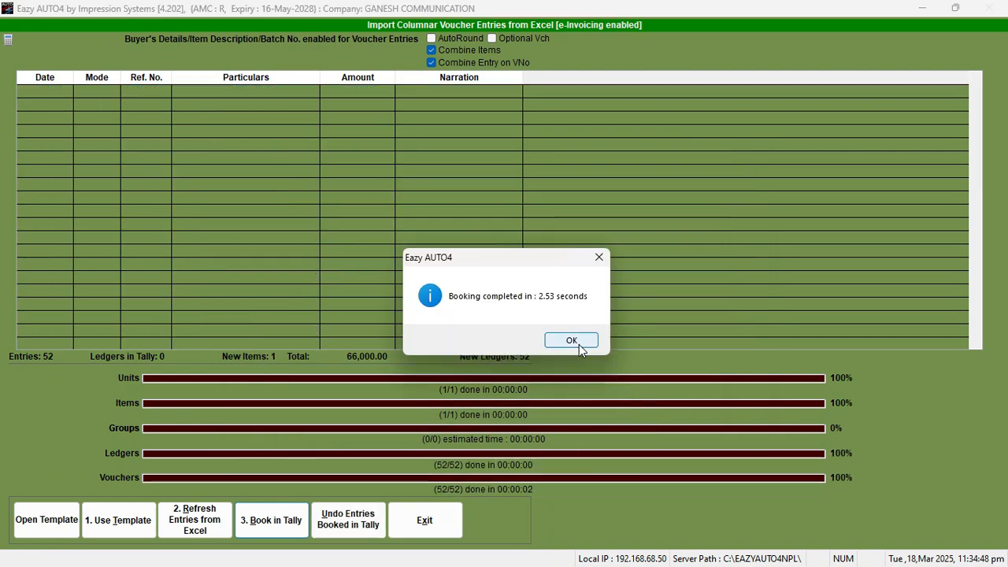
click(579, 344)
- Switch to TallyPrime and display the Day Book for 18-3
key(alt+Tab)
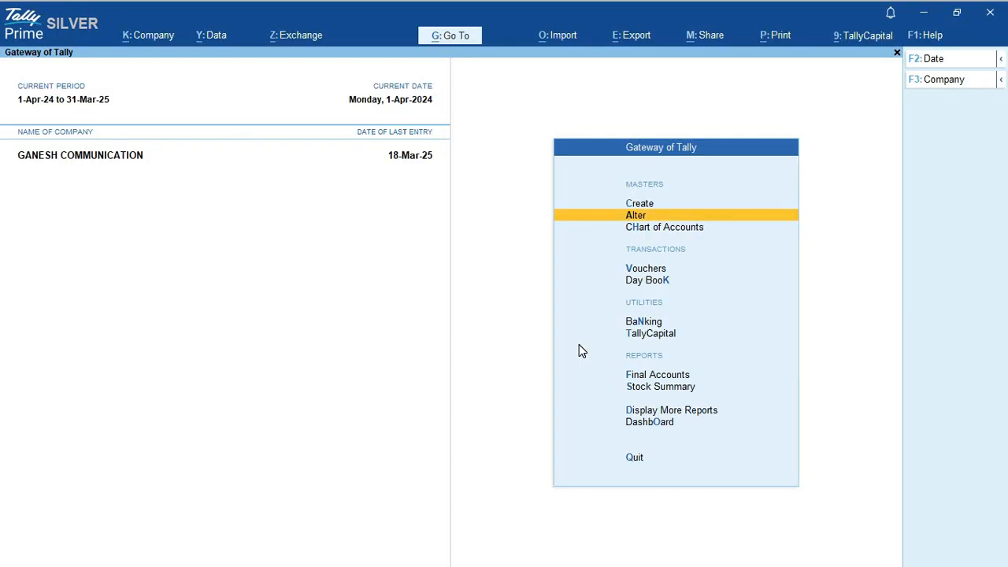
click(578, 344)
key(k)
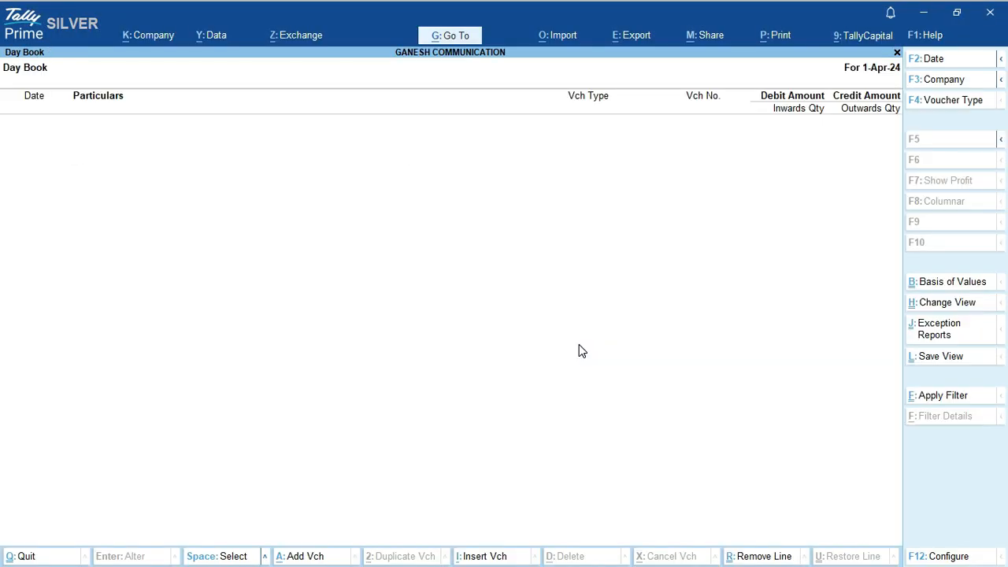
key(F2)
text(18-3)
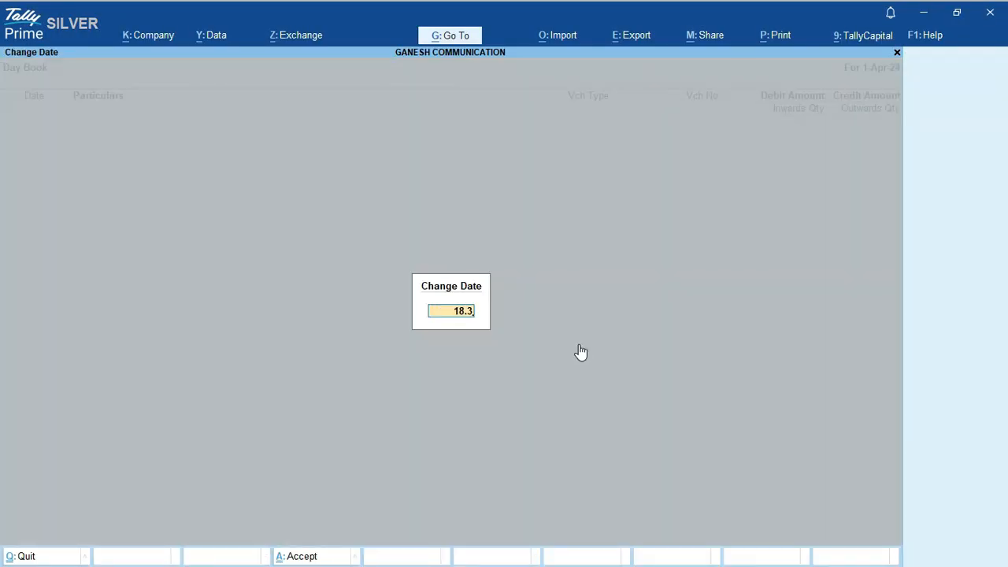
key(Return)
- Examine the imported Recharge Sales vouchers one after another from the first Day Book entry, checking party, item and GST amounts, and leave the Day Book
key(Return)
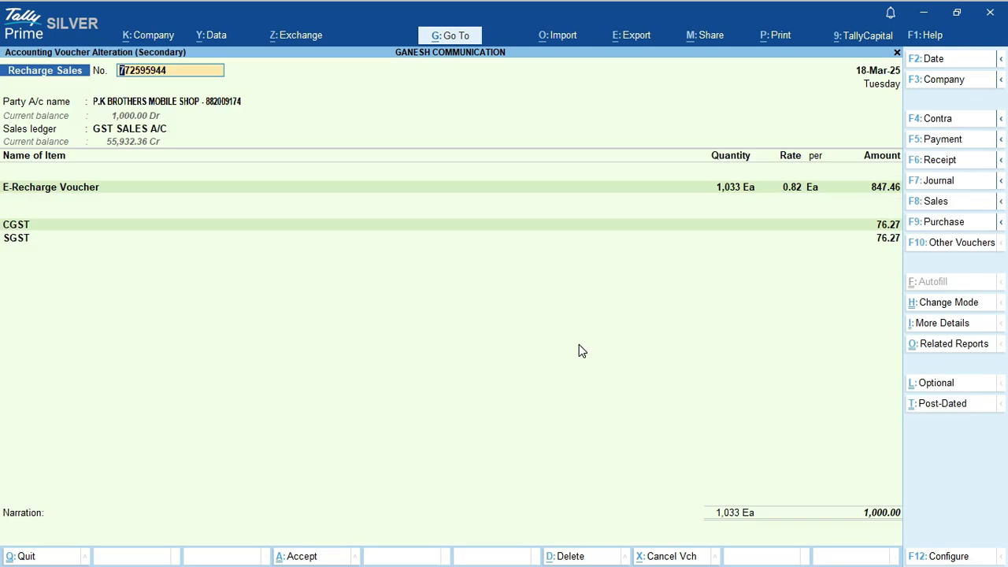
key(Page_Down)
key(Page_Down)
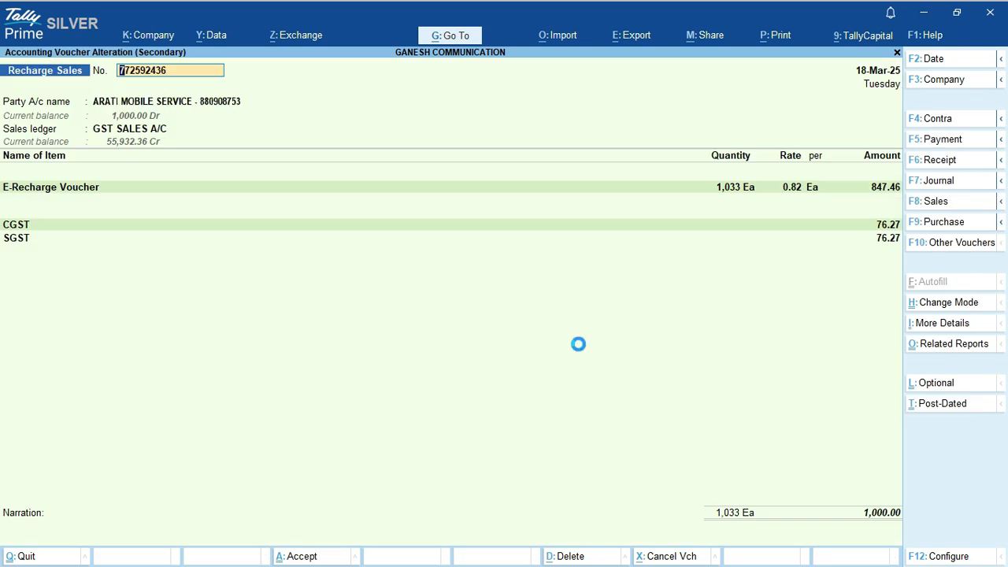
key(Page_Down)
key(Page_Down)
key(Page_Down)
key(Page_Down)
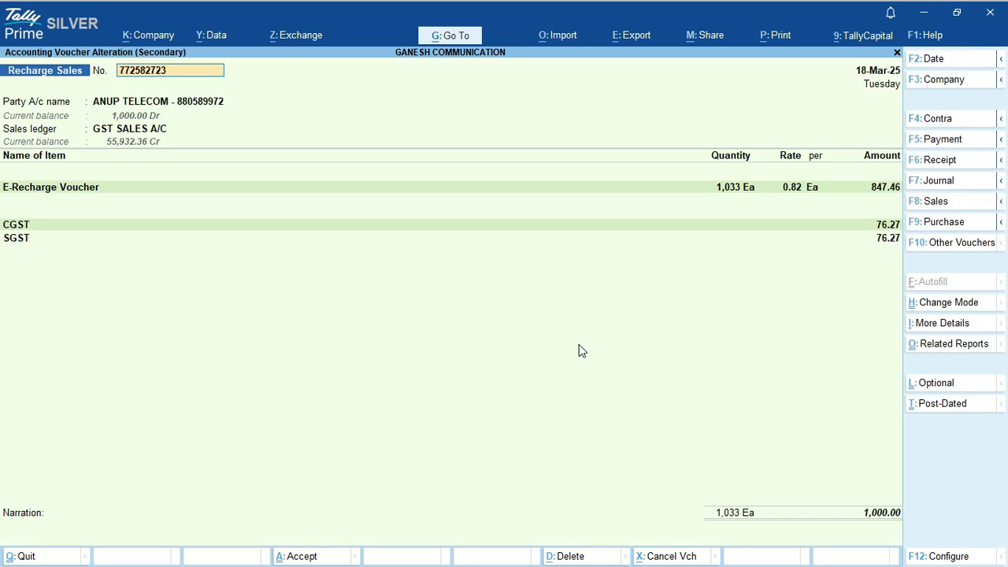
key(Page_Down)
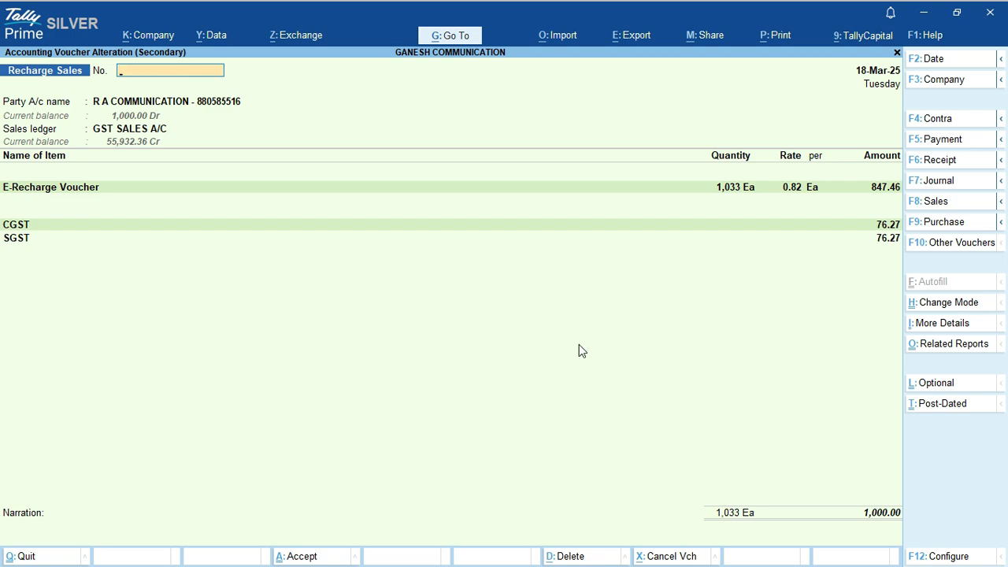
key(Escape)
key(Return)
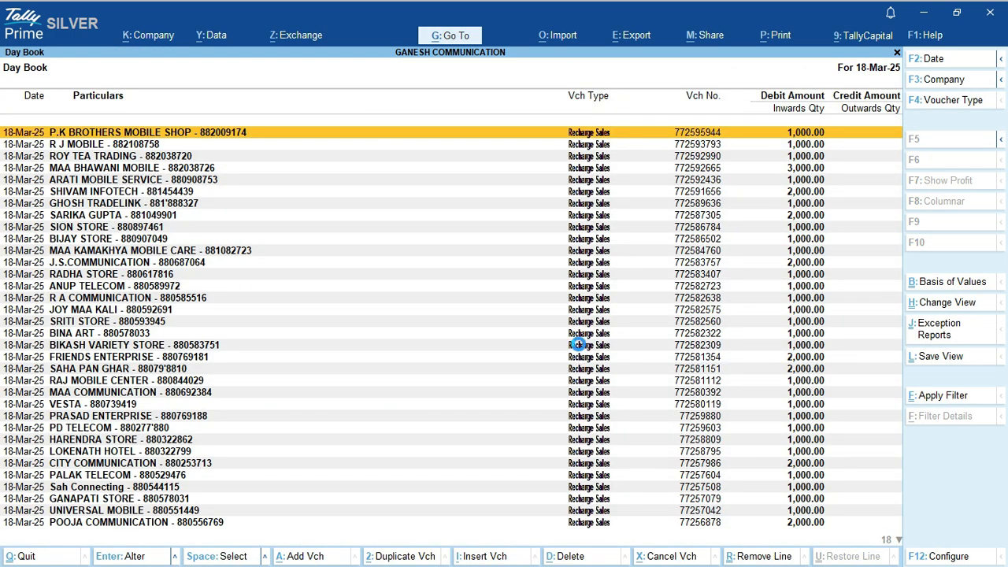
key(Escape)
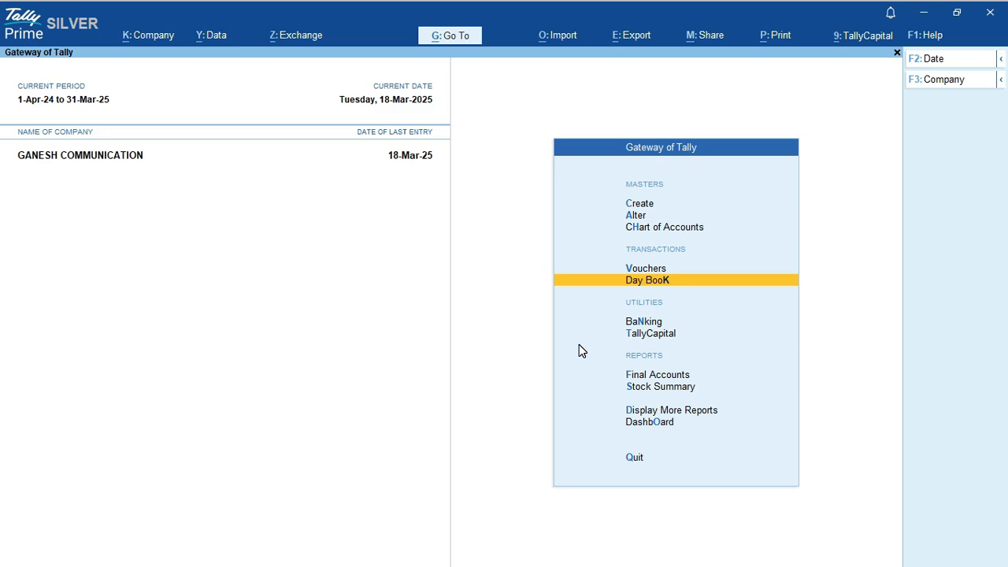
- Open the GSTR-1 report from the statutory GST reports and set its period from 18.3 to 18.3
key(d)
key(u)
key(g)
key(Down)
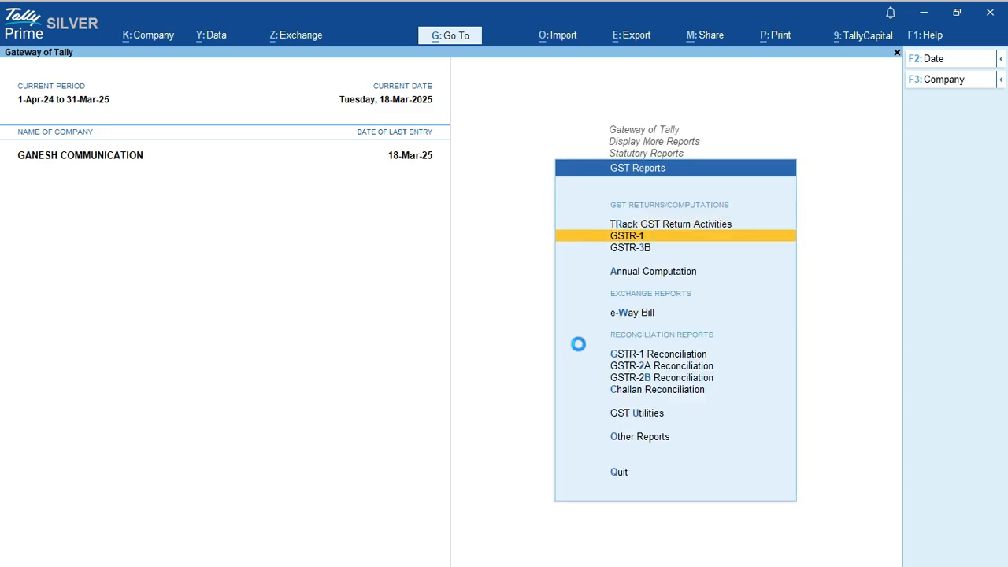
key(Return)
key(F2)
text(18.3)
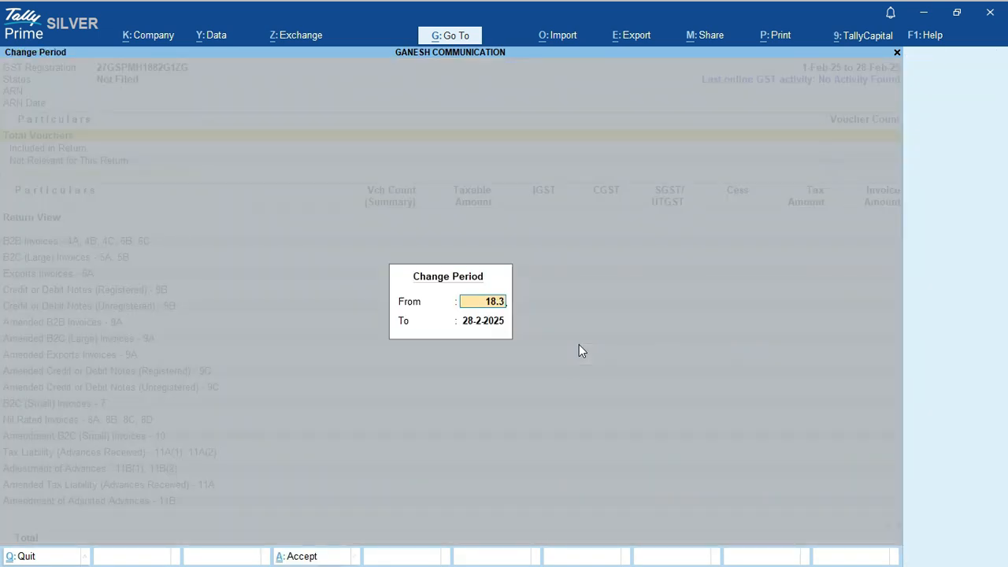
key(Return)
text(18.3)
key(Return)
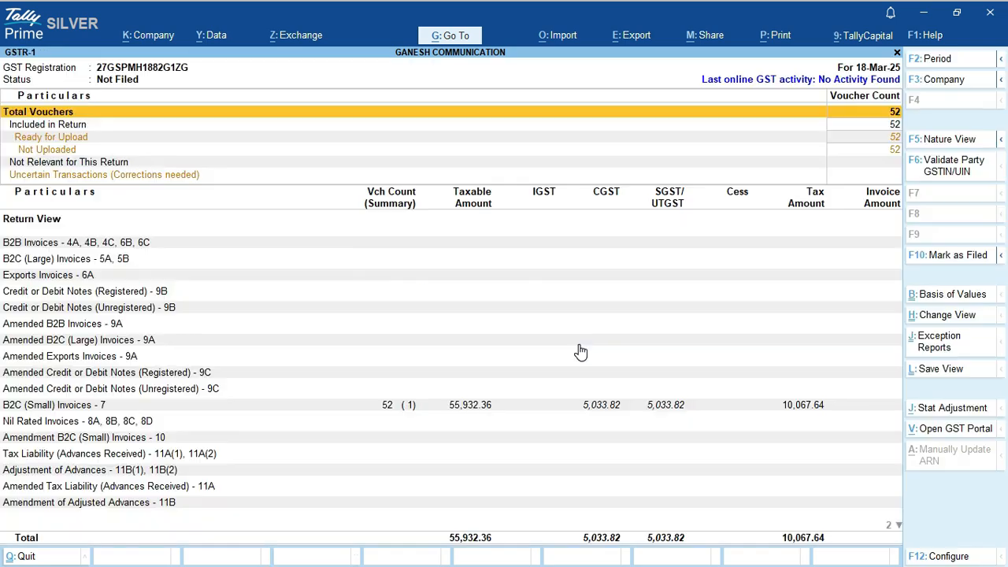
- Drill down from the GSTR-1 return view into the B2C (Small) Invoices - 7 summary and its Maharashtra - 18% line
key(Down)
key(Down)
key(Down)
key(Down)
key(Down)
key(Down)
key(Down)
key(Down)
key(Down)
key(Down)
key(Down)
key(Down)
key(Down)
key(Down)
key(Down)
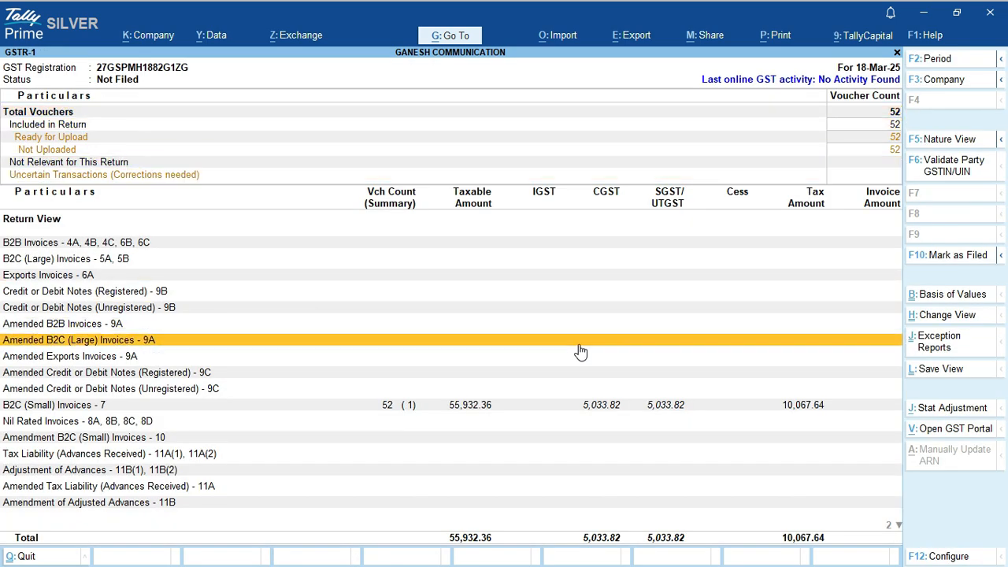
key(Down)
key(Return)
key(Return)
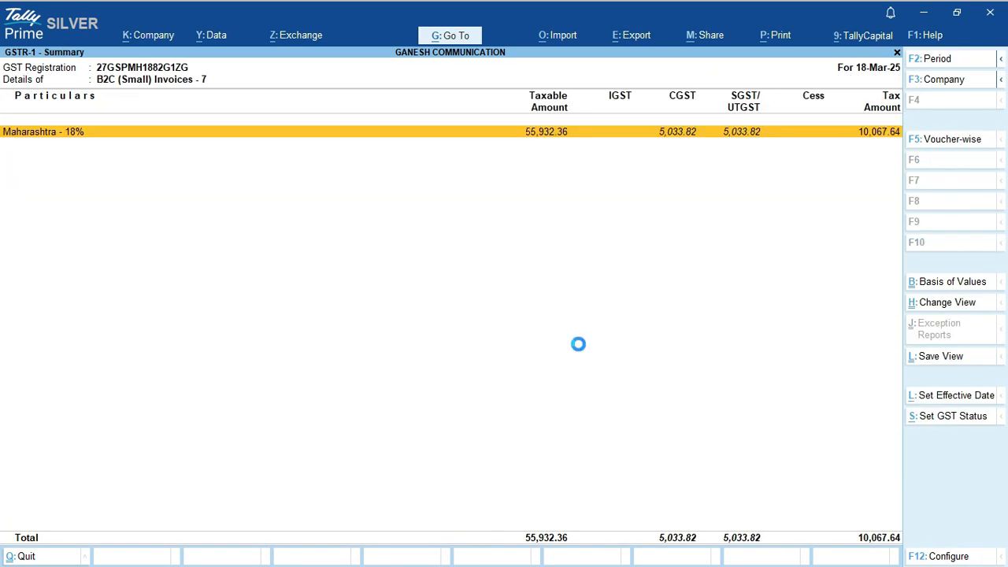